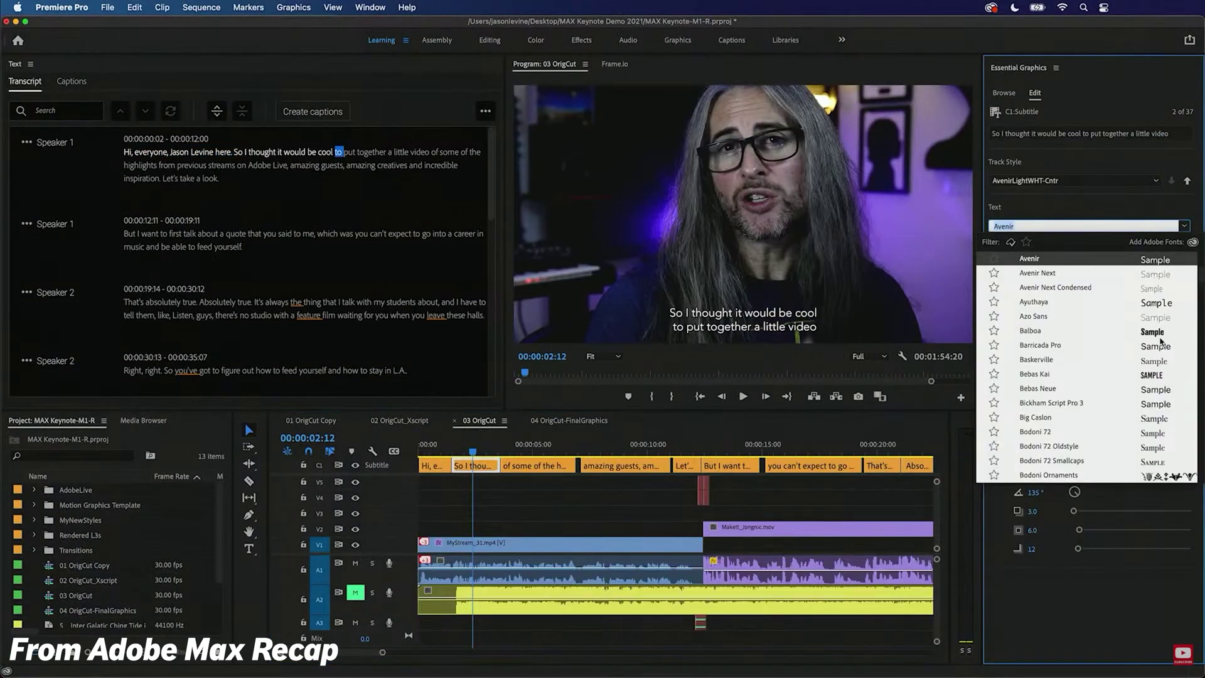
Apply the chosen font from the Essential Graphics font list to the caption.
{"action": "left_click", "coordinate": [1152, 337]}
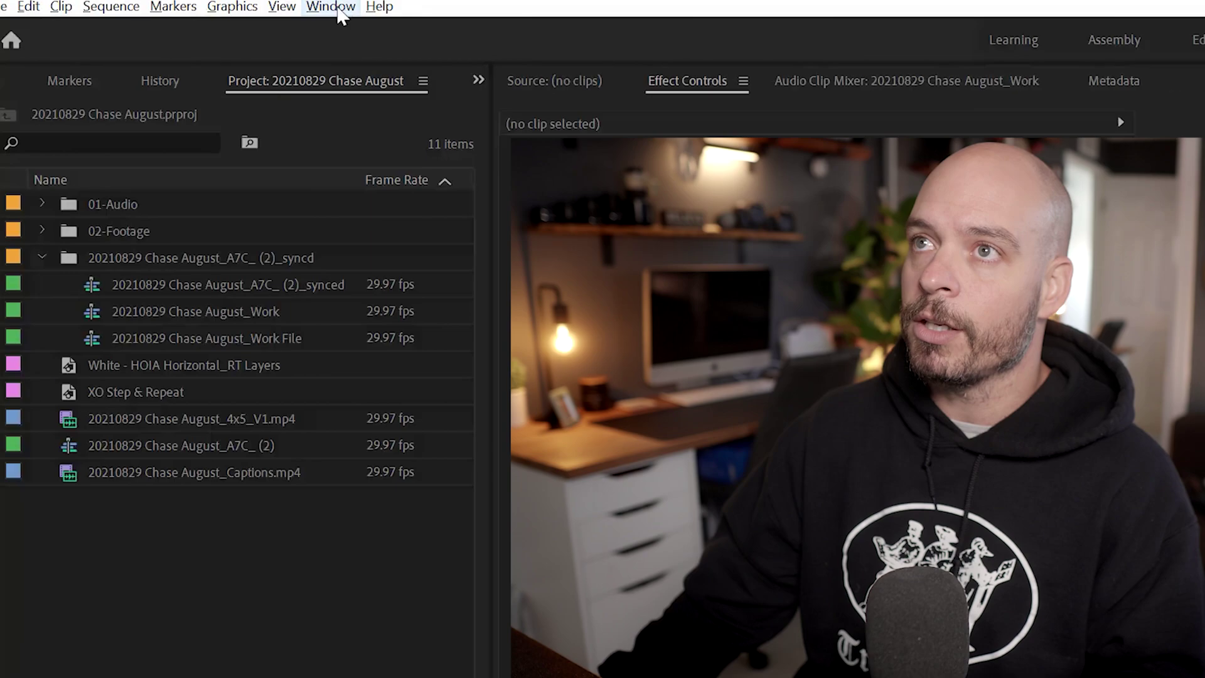
Switch the vertical work sequence to the Captions workspace.
{"action": "left_click", "coordinate": [331, 7]}
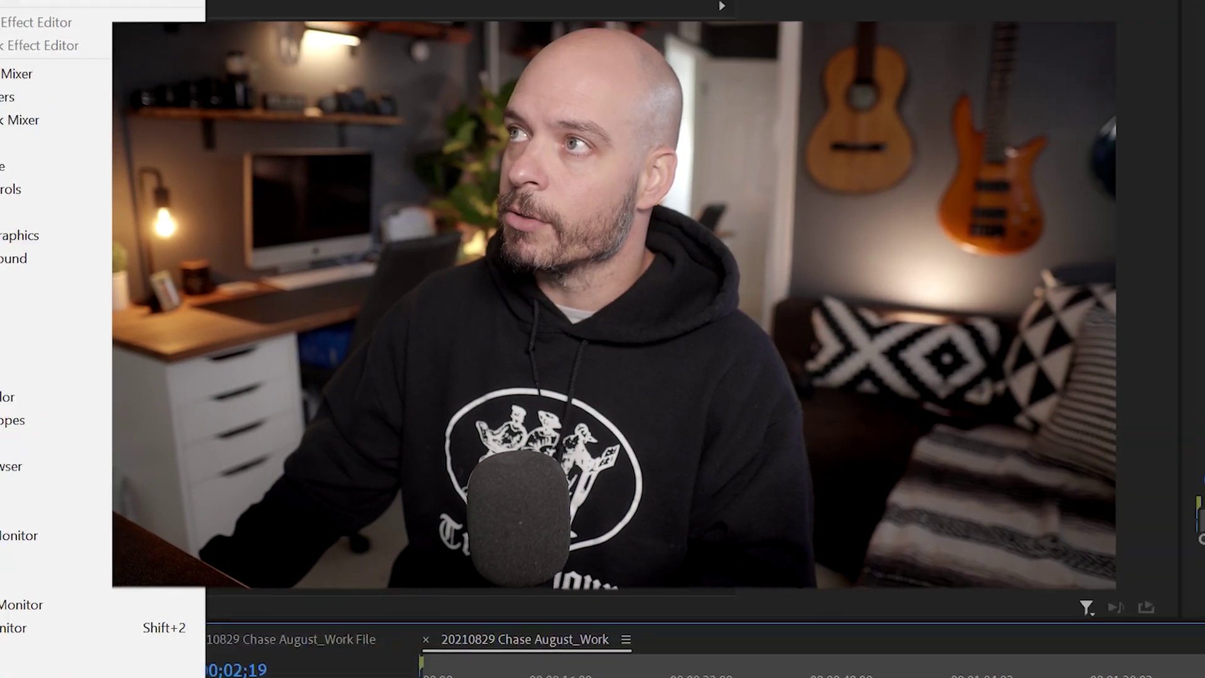
{"action": "key", "text": "Escape"}
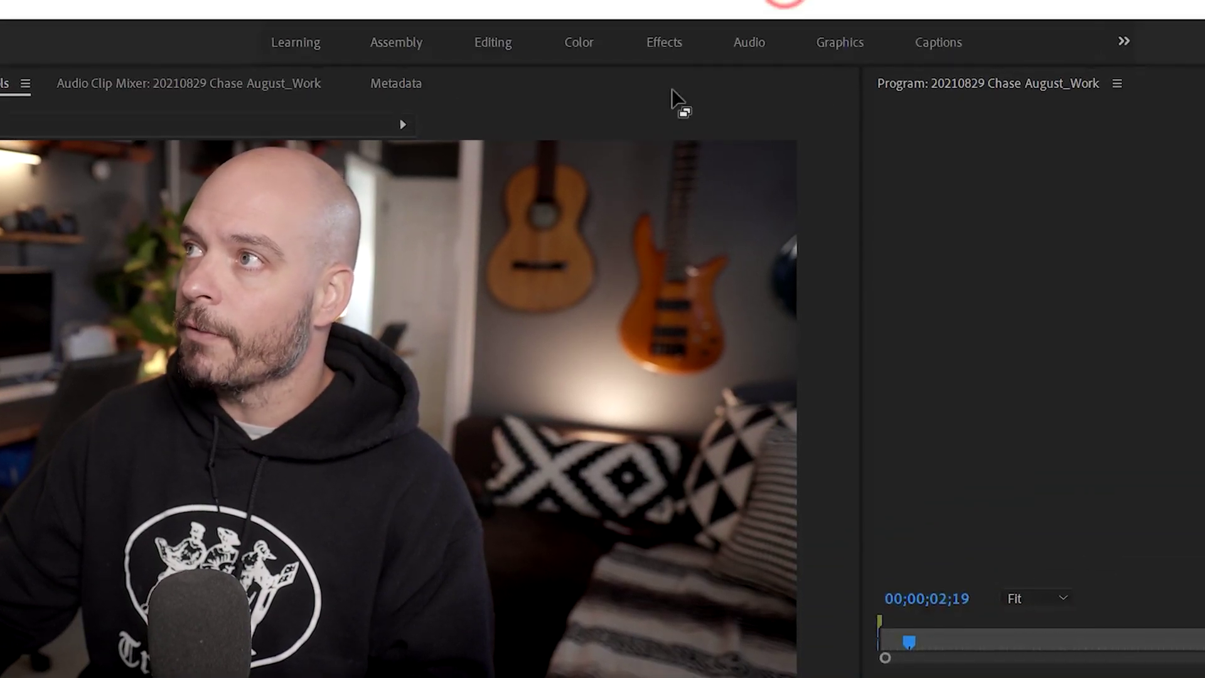
{"action": "left_click", "coordinate": [949, 43]}
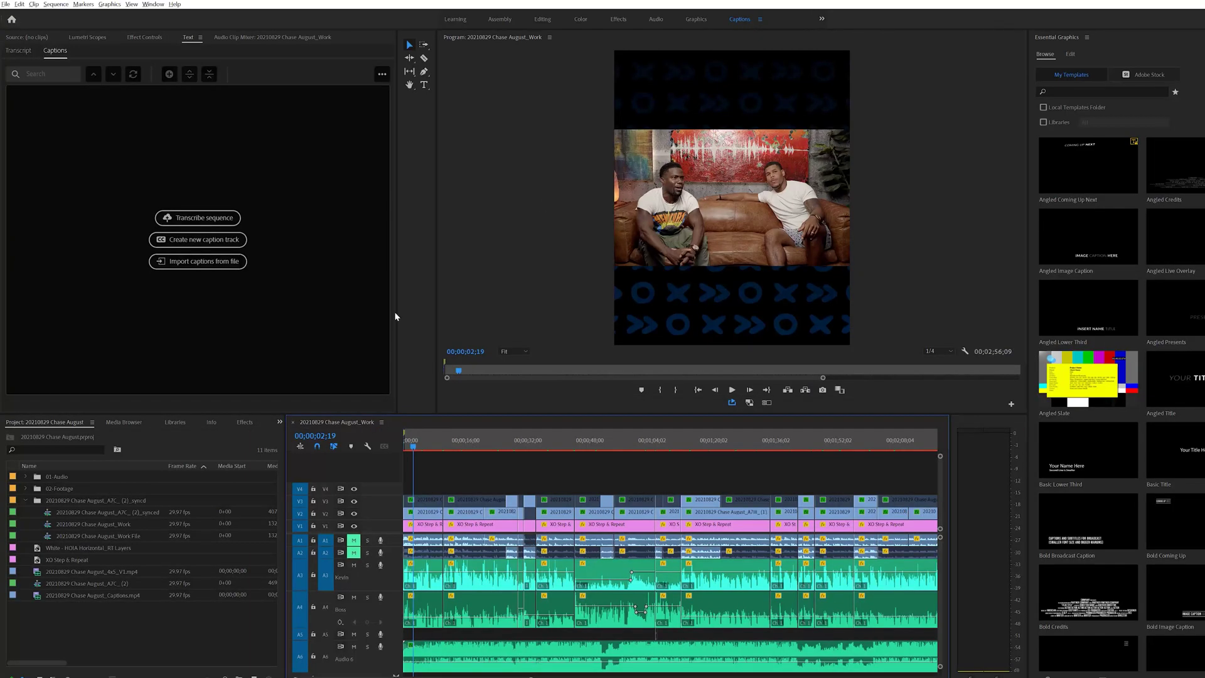
Transcribe the sequence's Mix audio in English.
{"action": "left_click", "coordinate": [204, 218]}
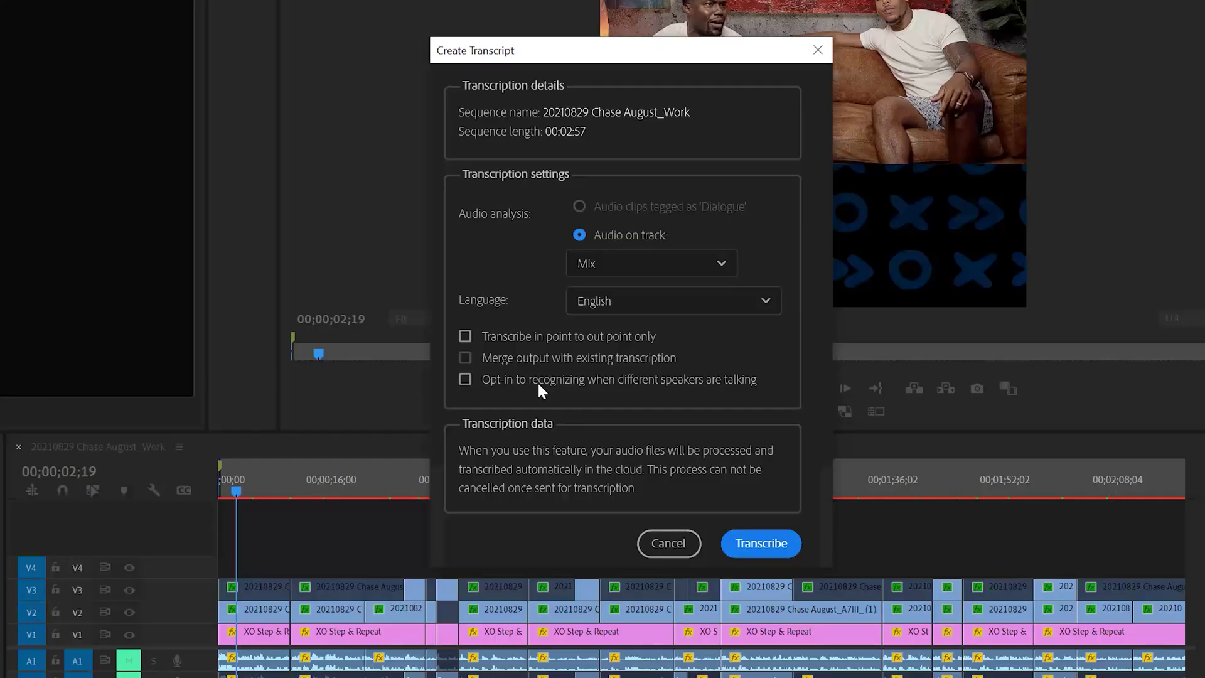
{"action": "left_click", "coordinate": [773, 546]}
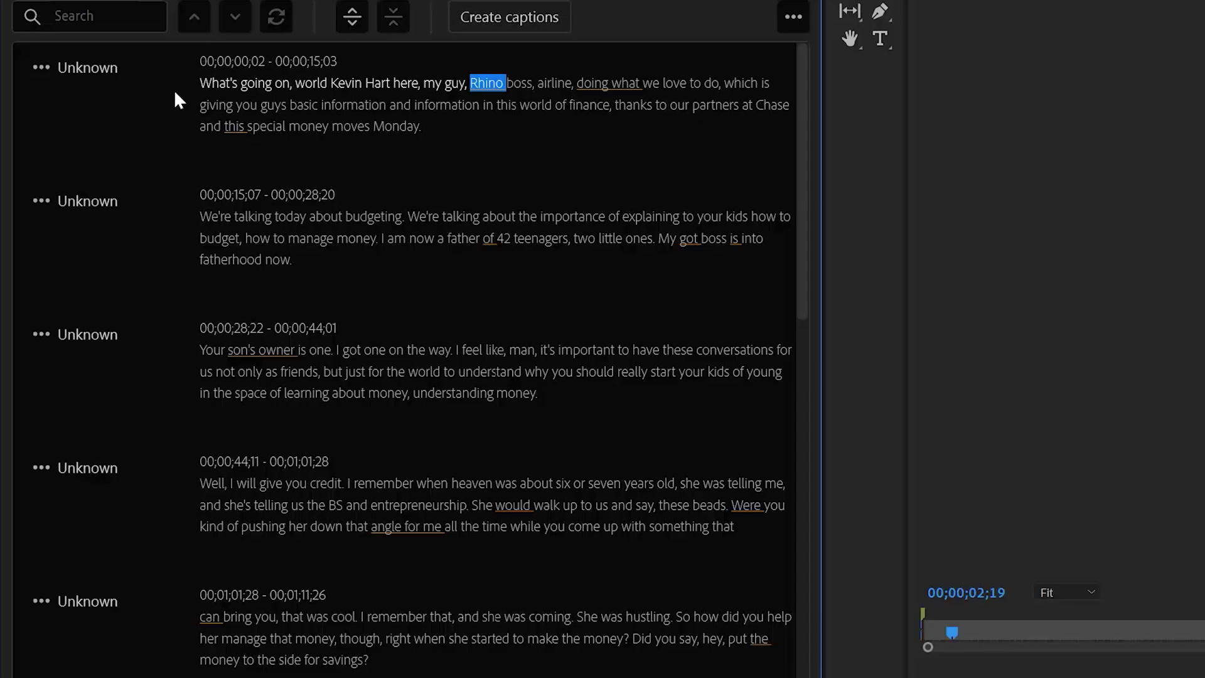
Move playback to the word "What's" in the finished transcript.
{"action": "left_click", "coordinate": [216, 81]}
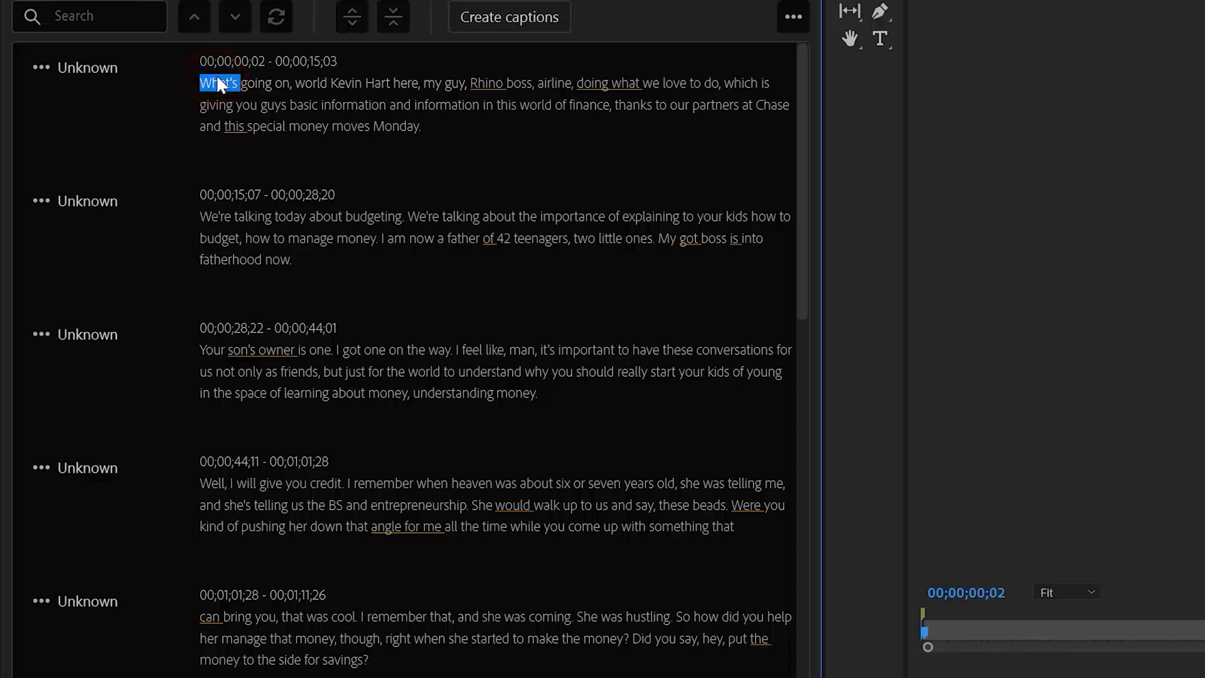
Replay the opening line and retype the misheard "Rhino boss, airline" as the guest's name.
{"action": "key", "text": "space"}
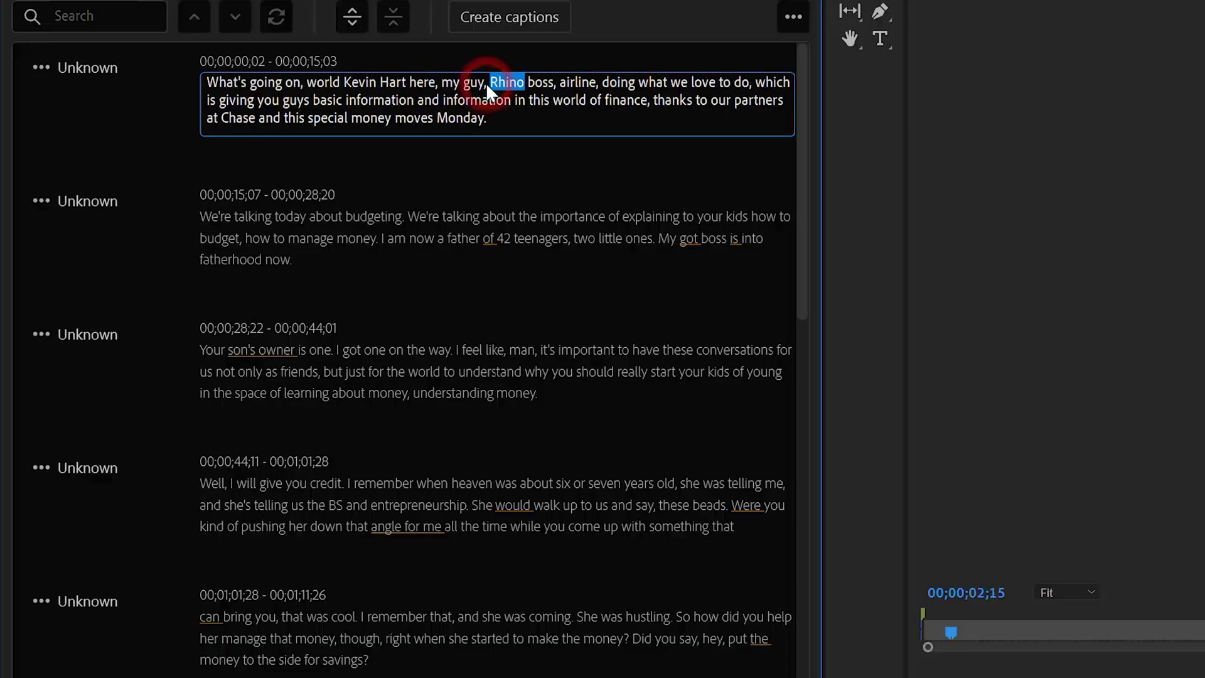
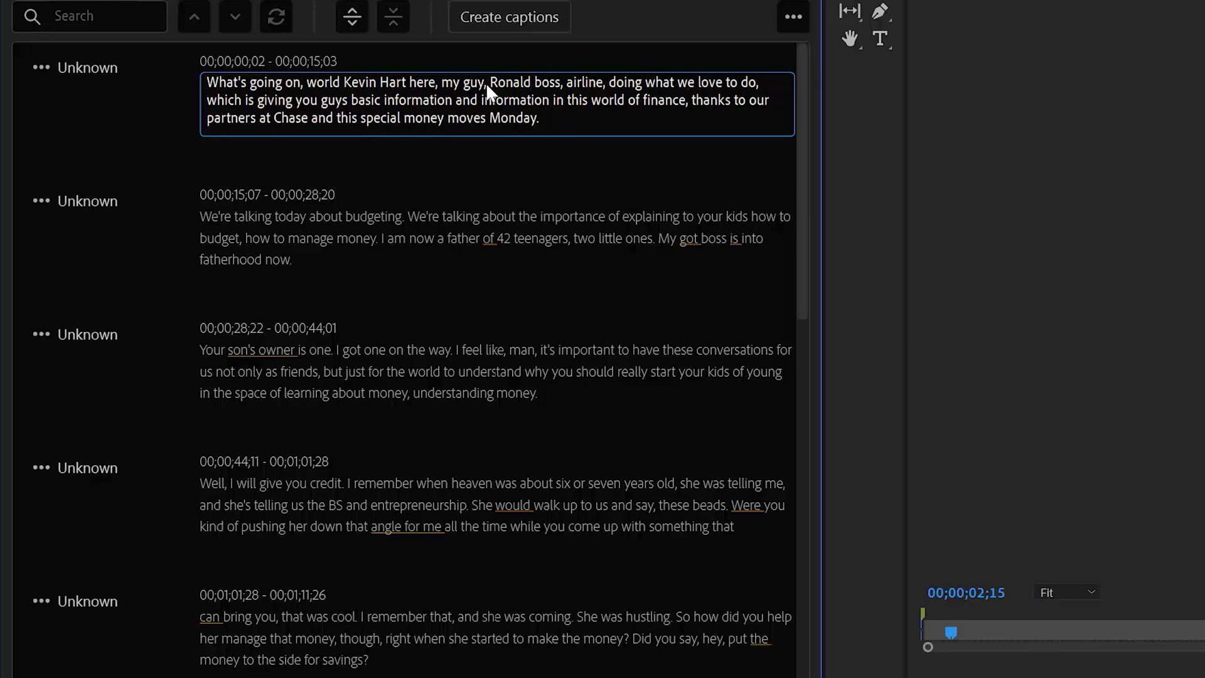
{"action": "key", "text": "Right"}
{"action": "key", "text": "Right"}
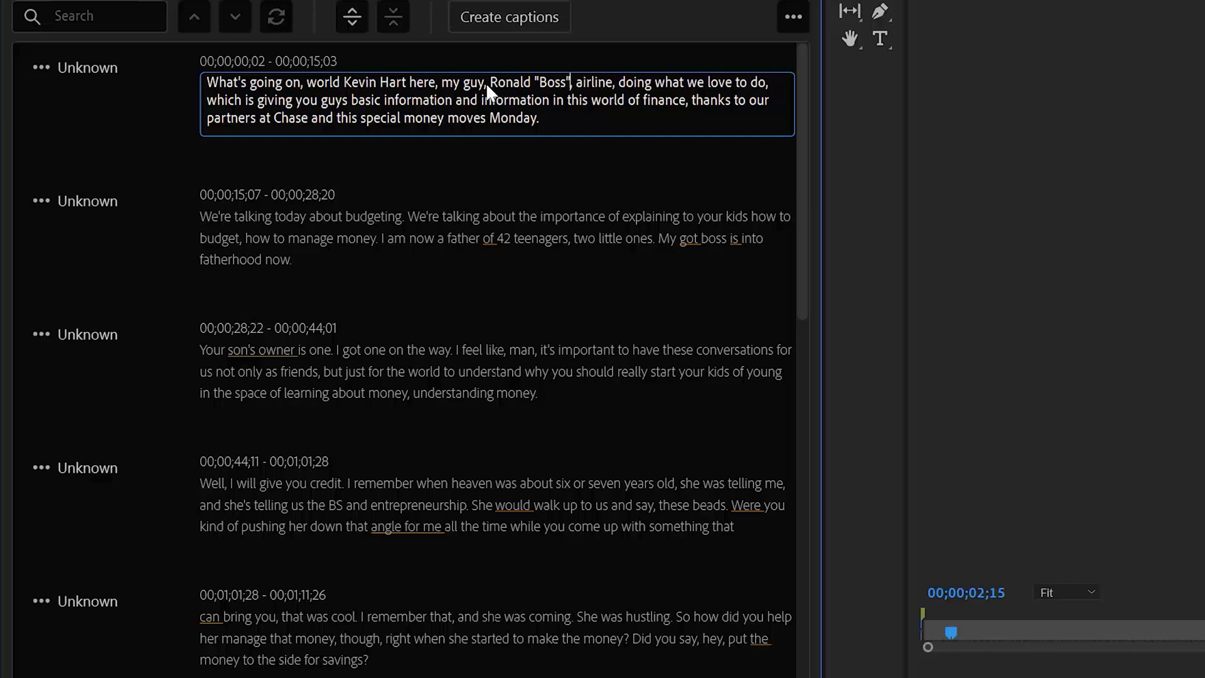
{"action": "key", "text": "Right"}
{"action": "key", "text": "Right"}
{"action": "key", "text": "Delete"}
{"action": "key", "text": "Delete"}
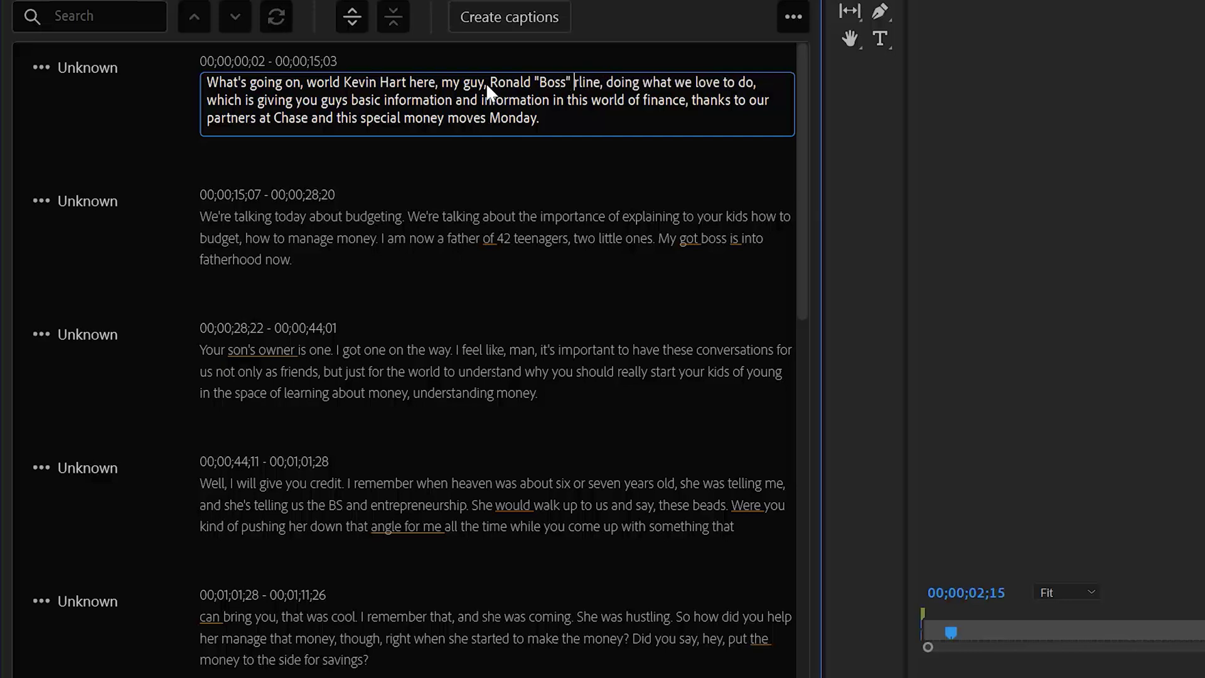
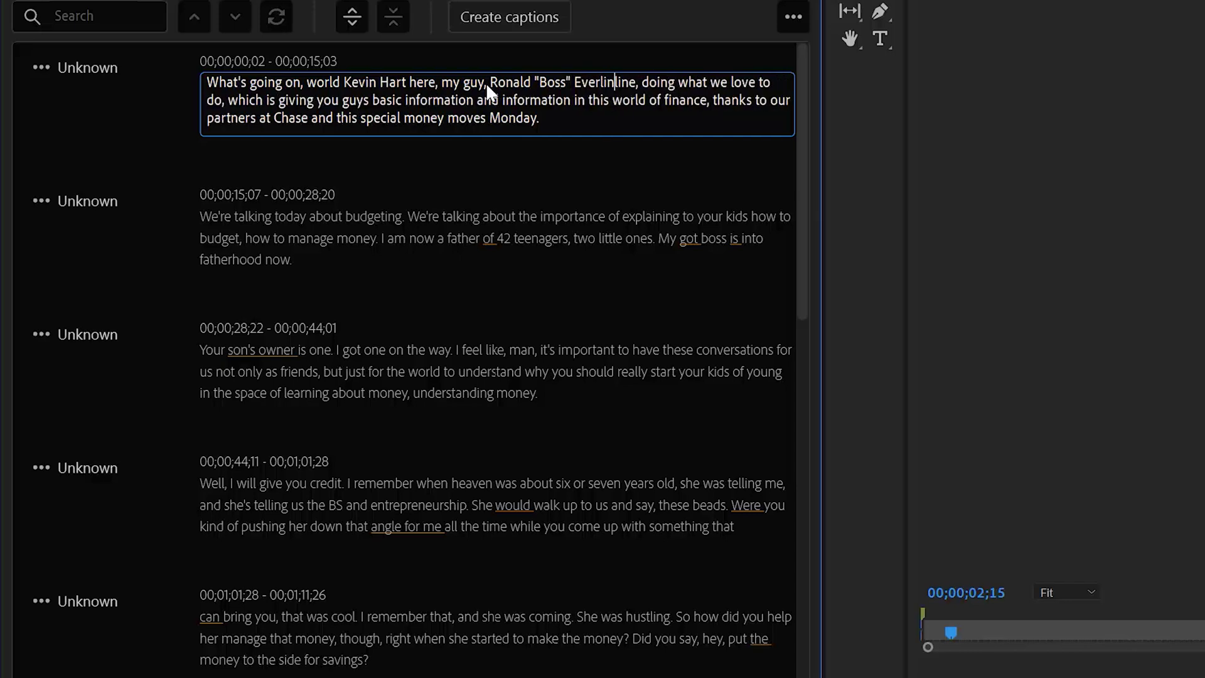
{"action": "key", "text": "Delete"}
{"action": "key", "text": "Delete"}
{"action": "key", "text": "Delete"}
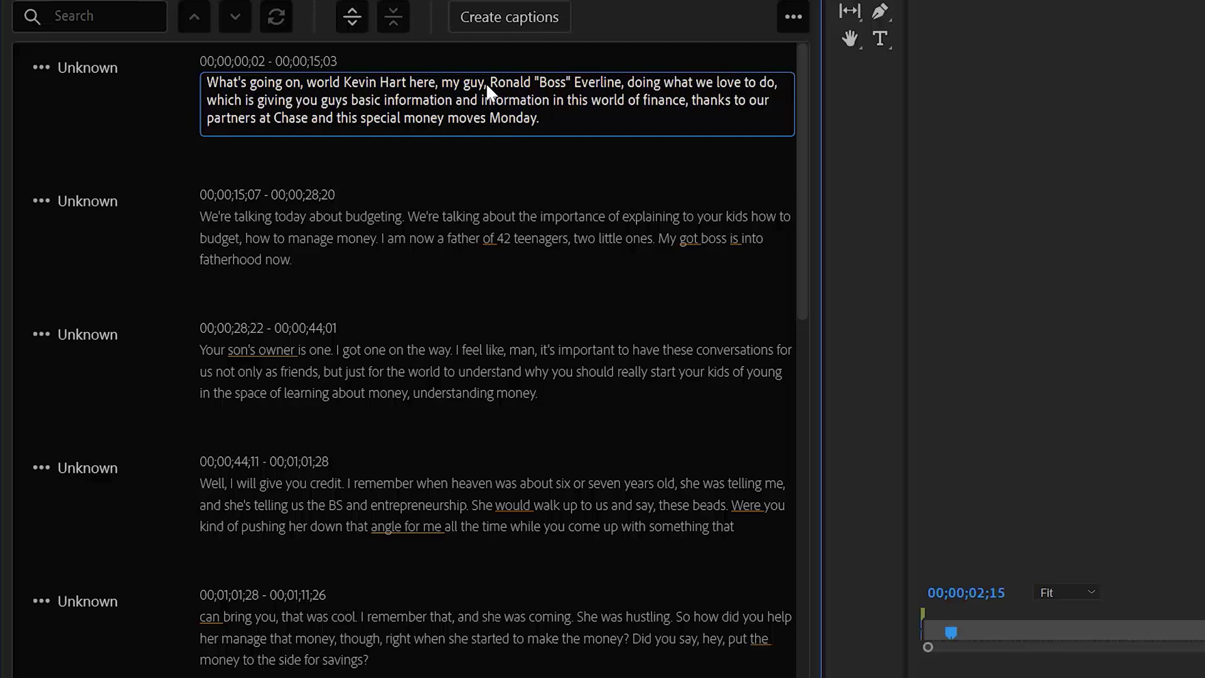
{"action": "left_click", "coordinate": [565, 141]}
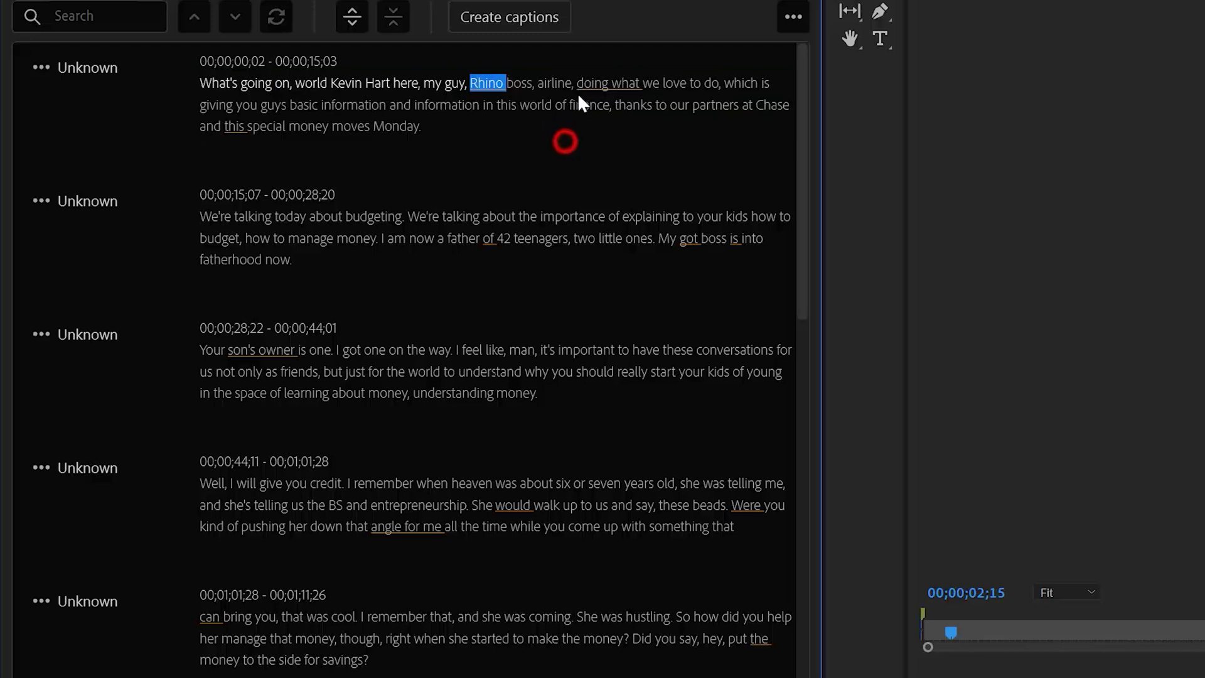
Play back the first paragraph to check the corrected name.
{"action": "key", "text": "space"}
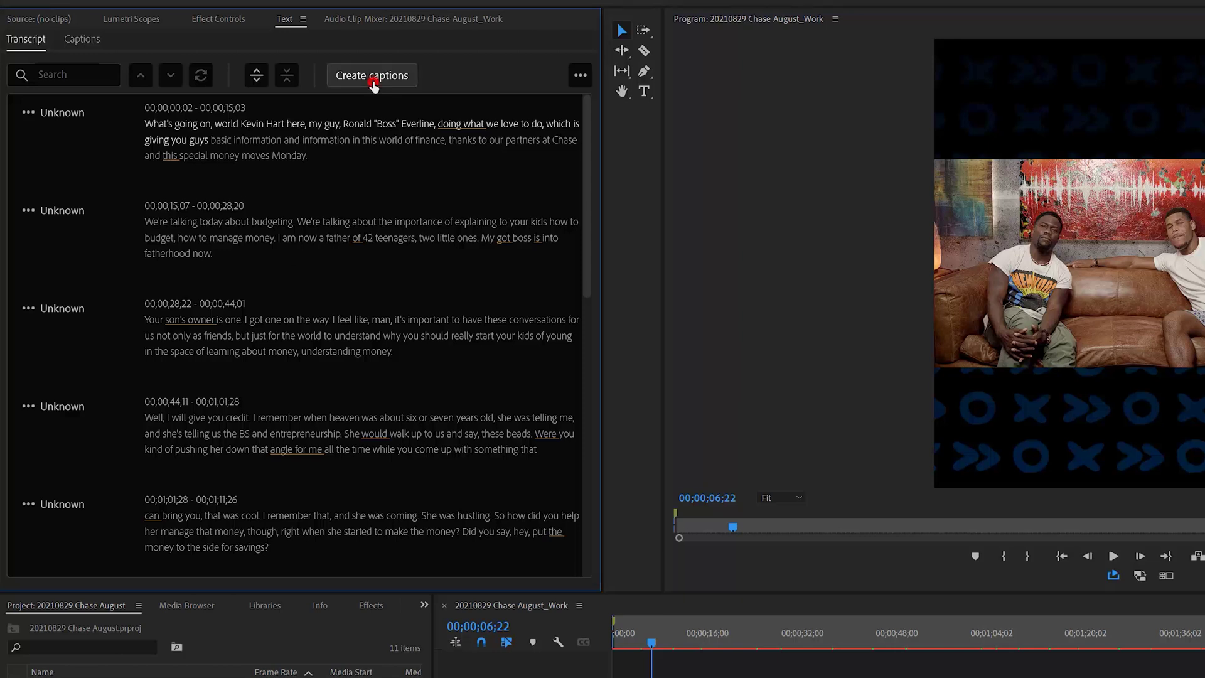
Generate a subtitle caption track from the transcript and move the playhead to 00;00;48;09.
{"action": "left_click", "coordinate": [373, 80]}
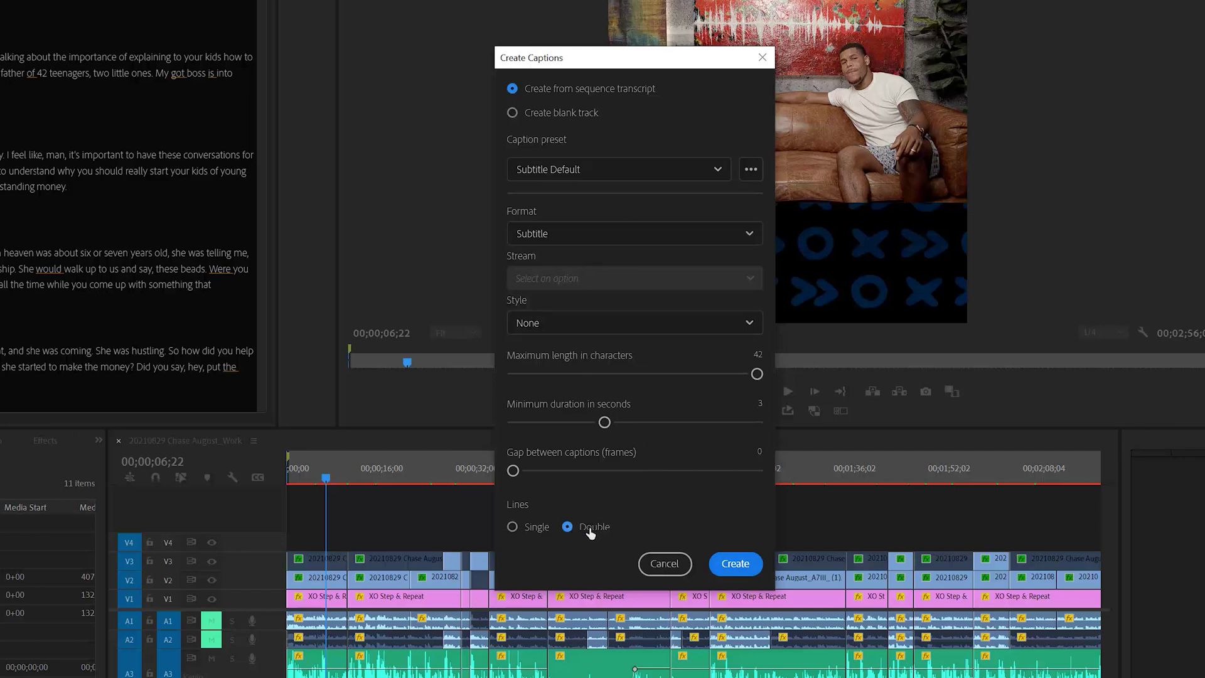
{"action": "left_click", "coordinate": [736, 564]}
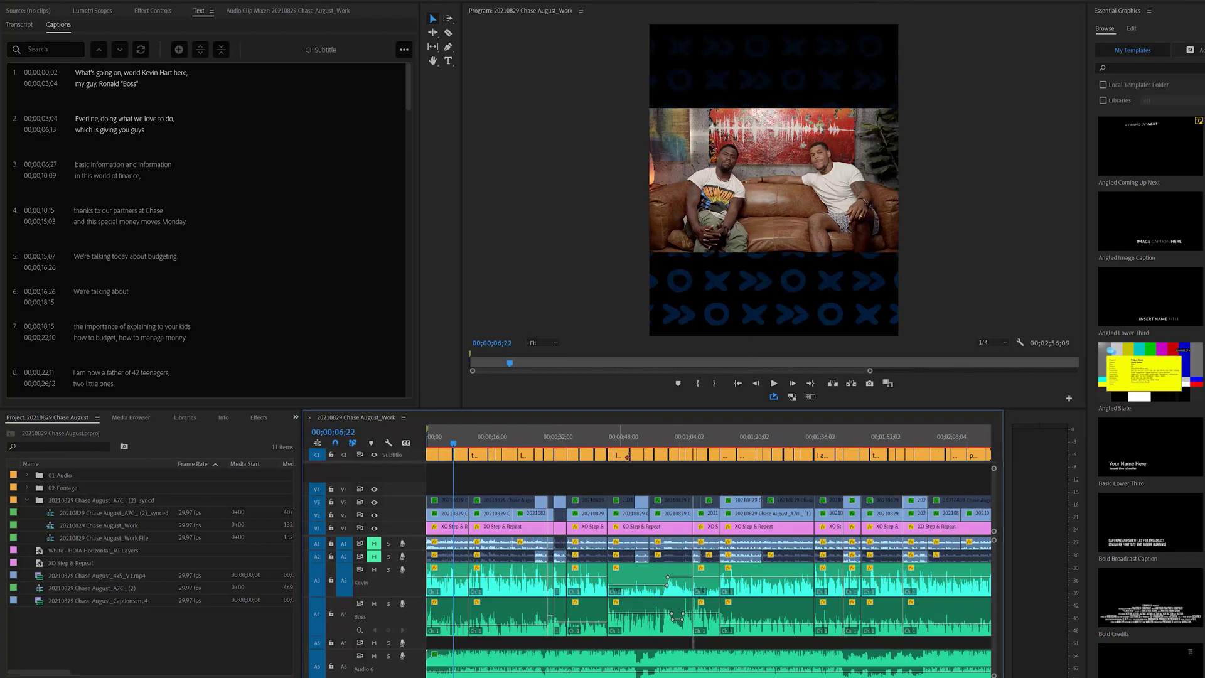
{"action": "key", "text": "minus"}
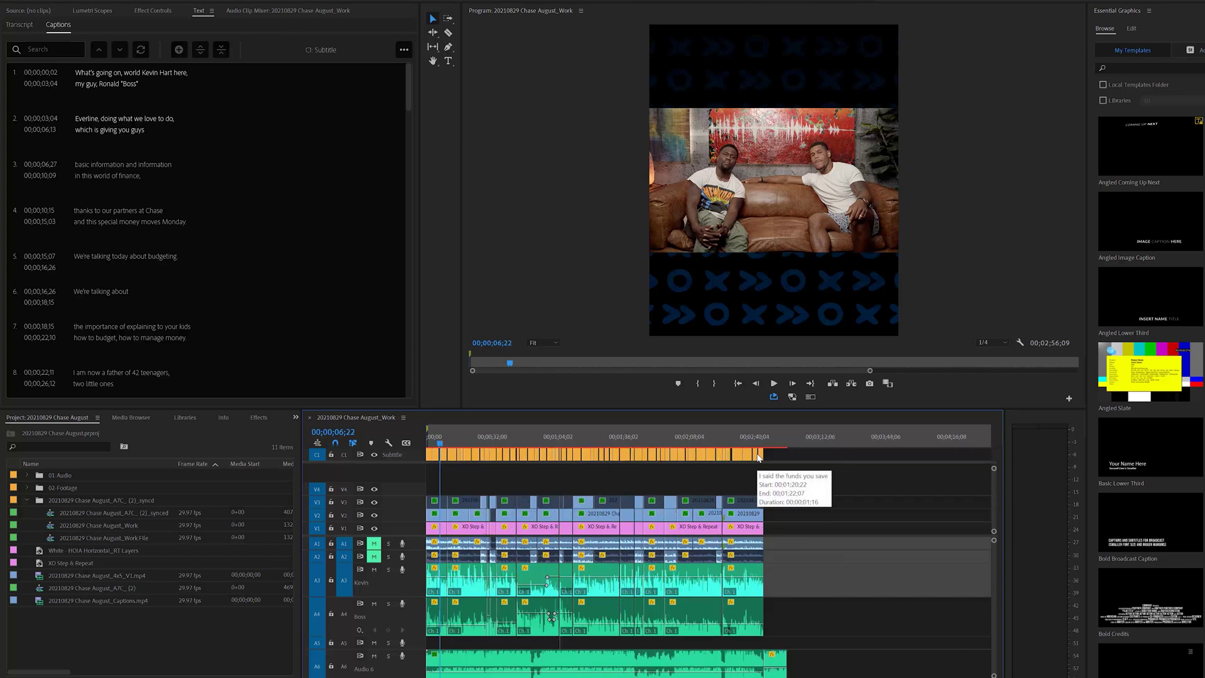
{"action": "key", "text": "equal"}
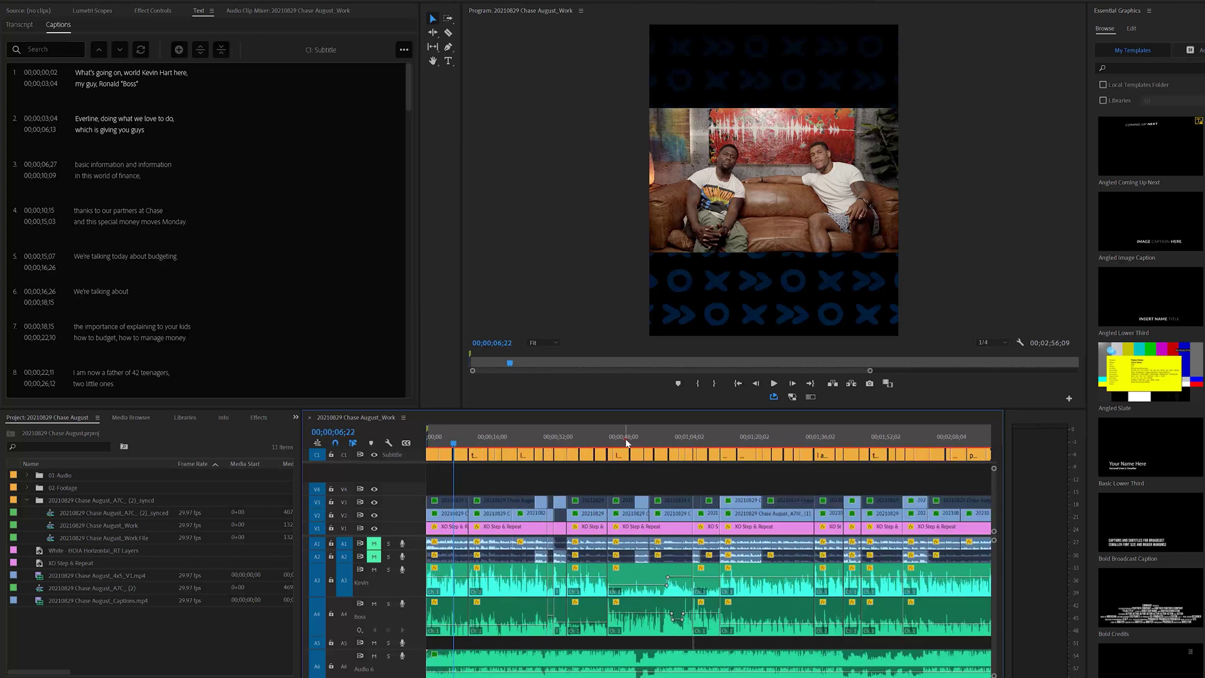
{"action": "left_click", "coordinate": [625, 439]}
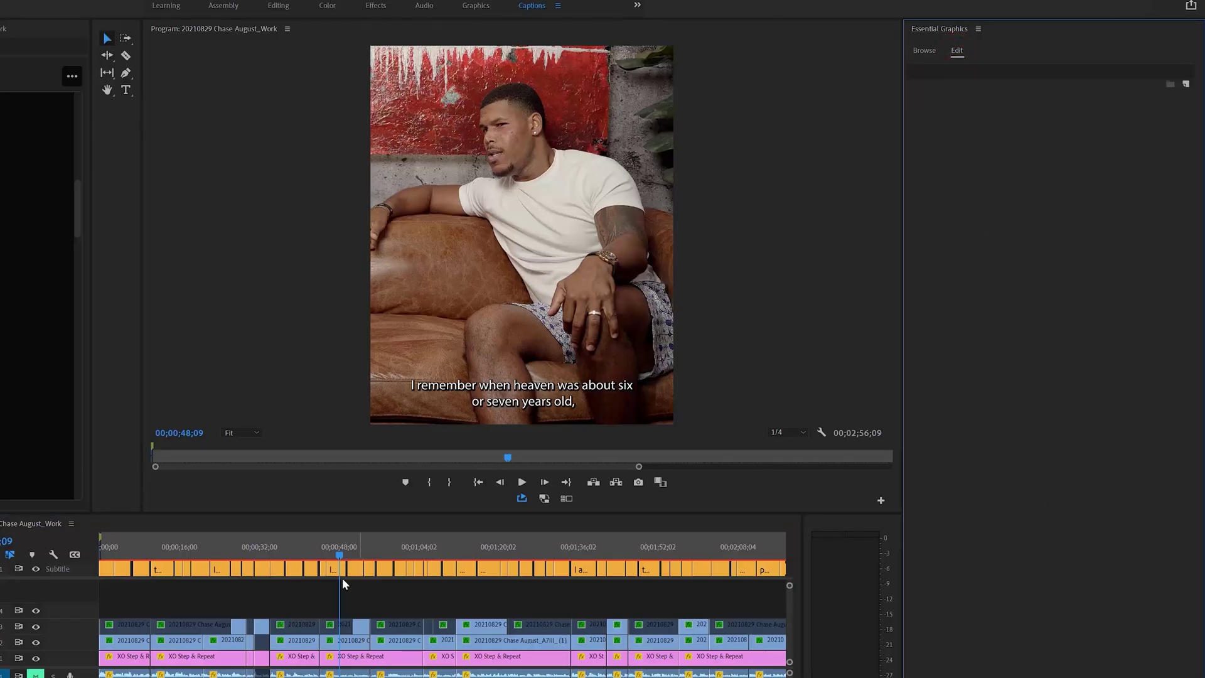
Select every caption clip on the subtitle track and change its font to Gilroy ExtraBold.
{"action": "left_click", "coordinate": [336, 571]}
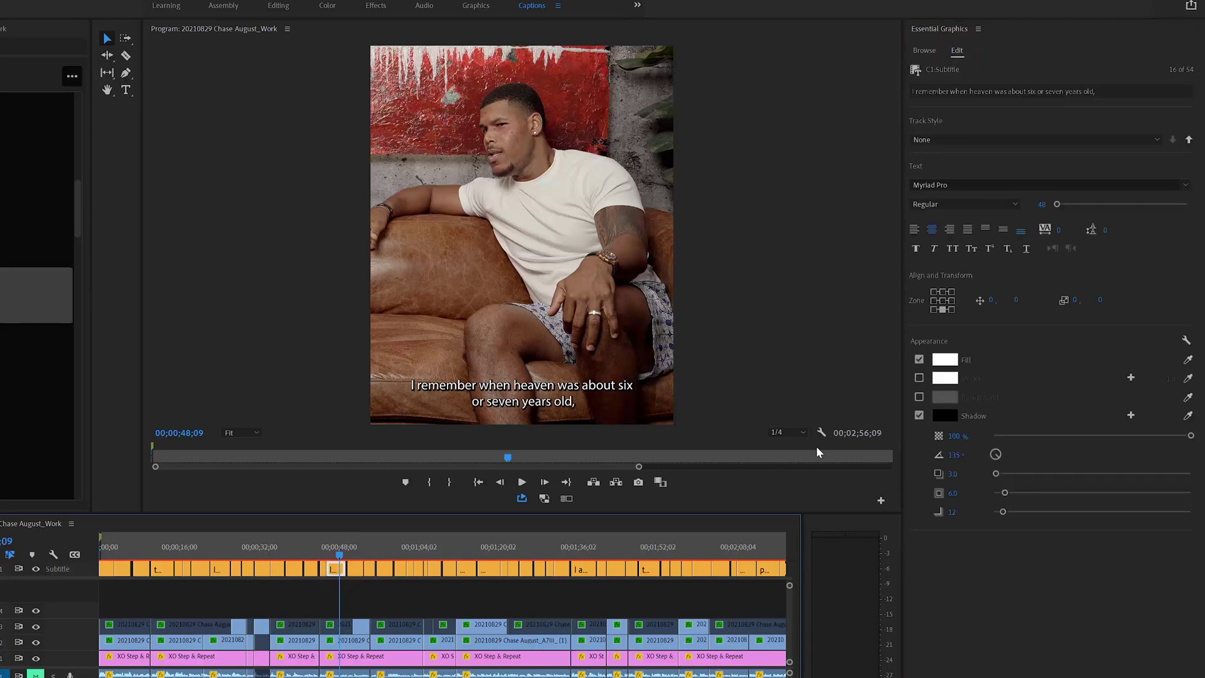
{"action": "key", "text": "minus"}
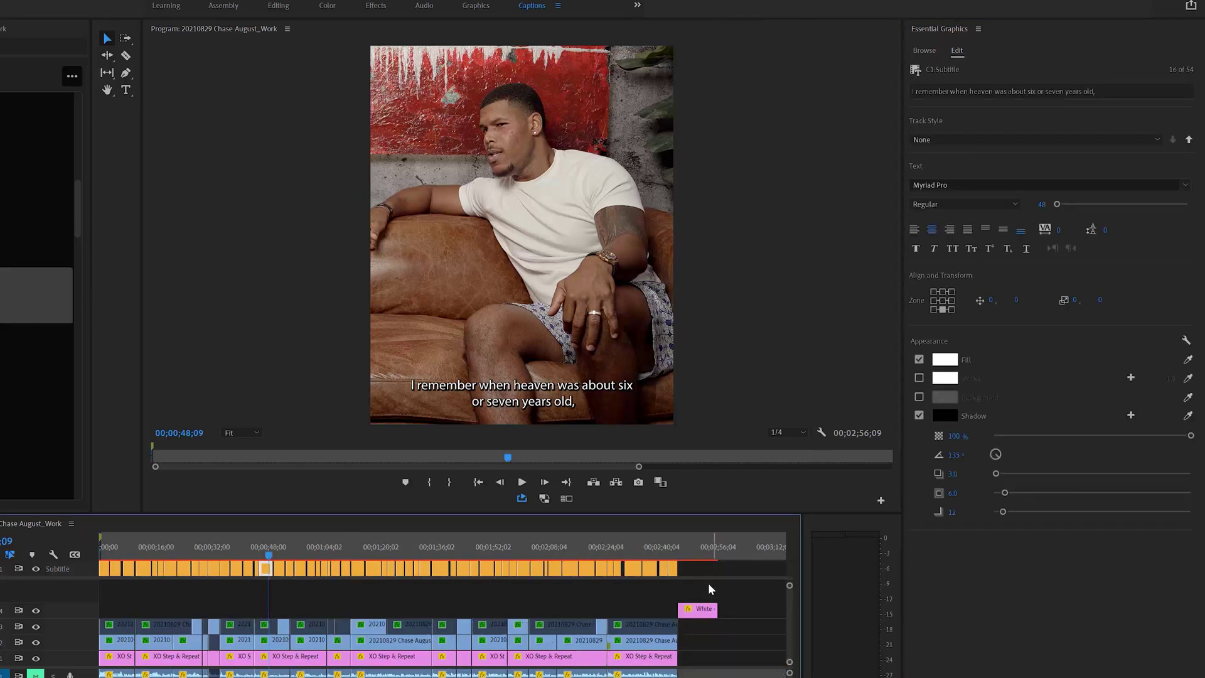
{"action": "left_click_drag", "start_coordinate": [692, 572], "coordinate": [99, 585]}
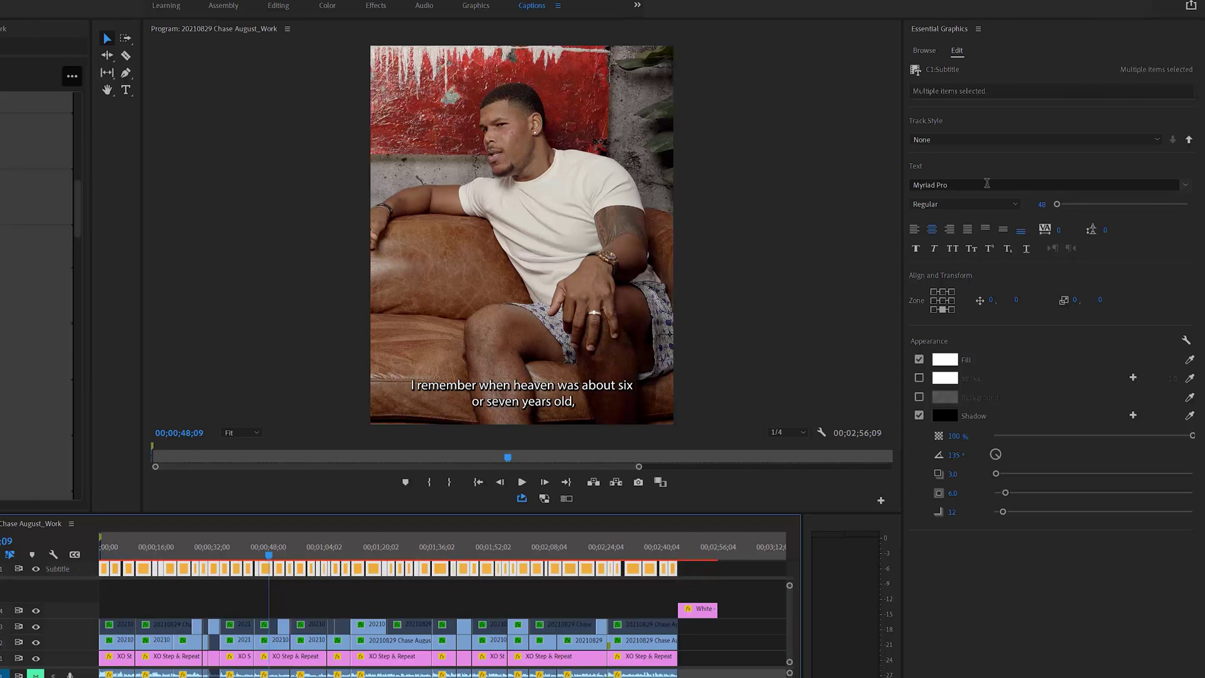
{"action": "left_click", "coordinate": [1018, 184]}
{"action": "scroll", "coordinate": [1023, 270], "scroll_direction": "up", "scroll_amount": 5}
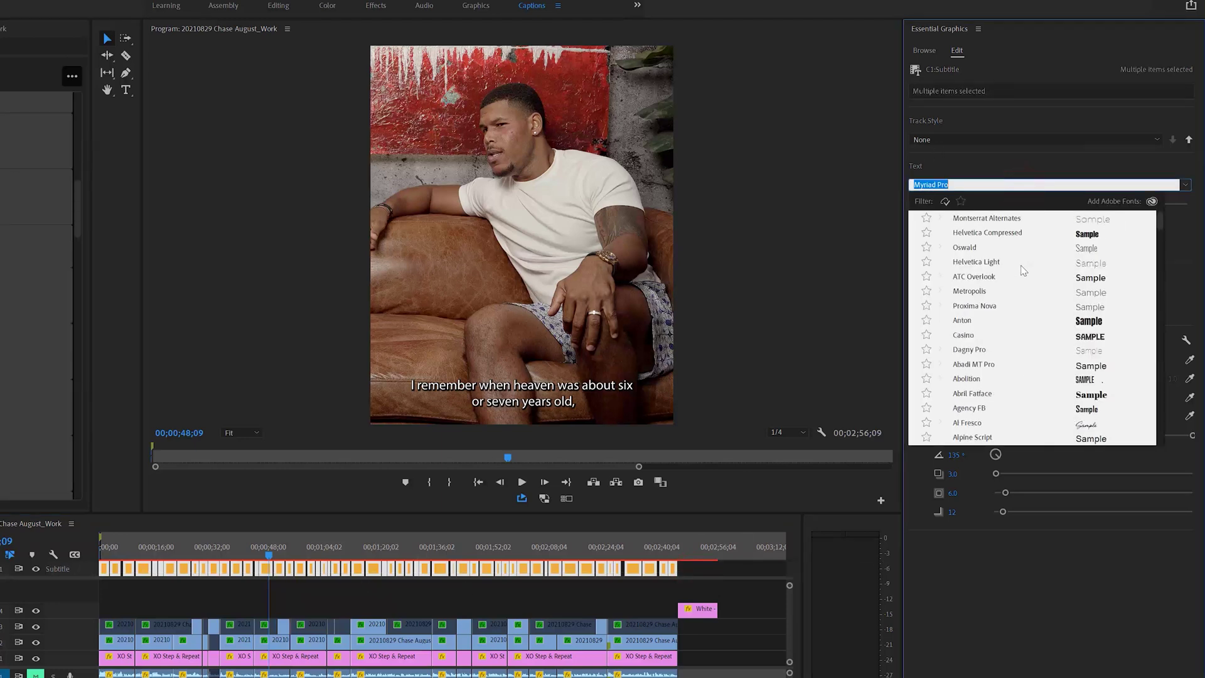
{"action": "scroll", "coordinate": [973, 305], "scroll_direction": "down", "scroll_amount": 10}
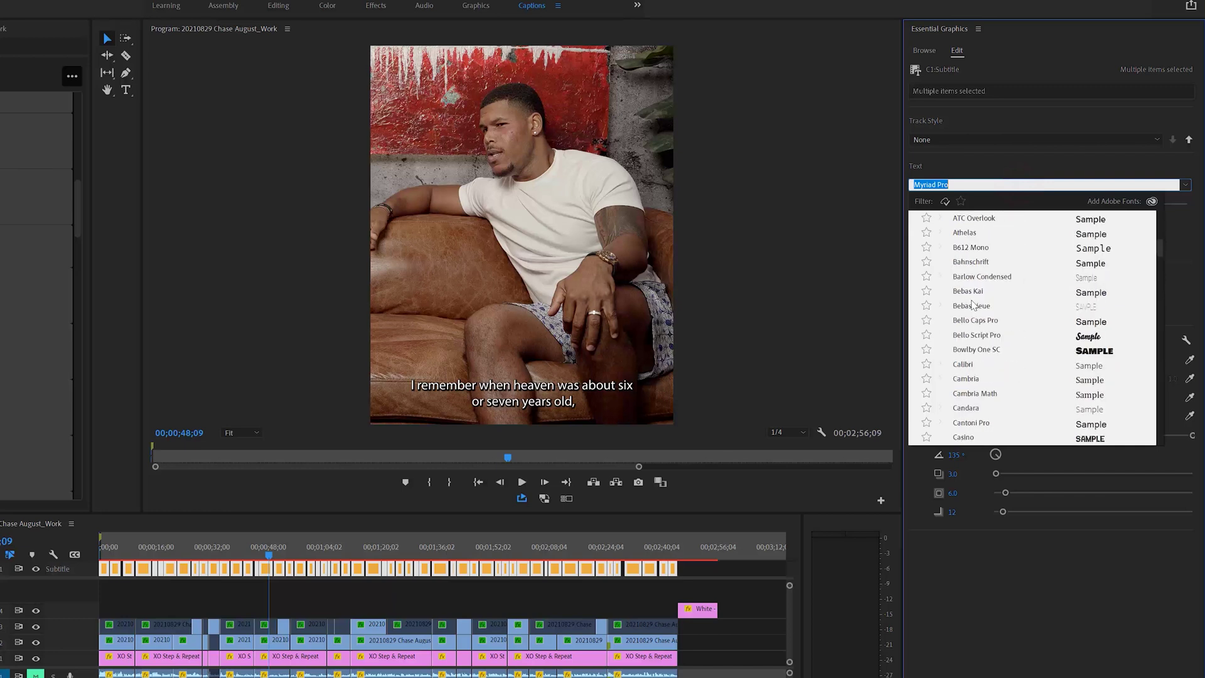
{"action": "scroll", "coordinate": [972, 306], "scroll_direction": "down", "scroll_amount": 3}
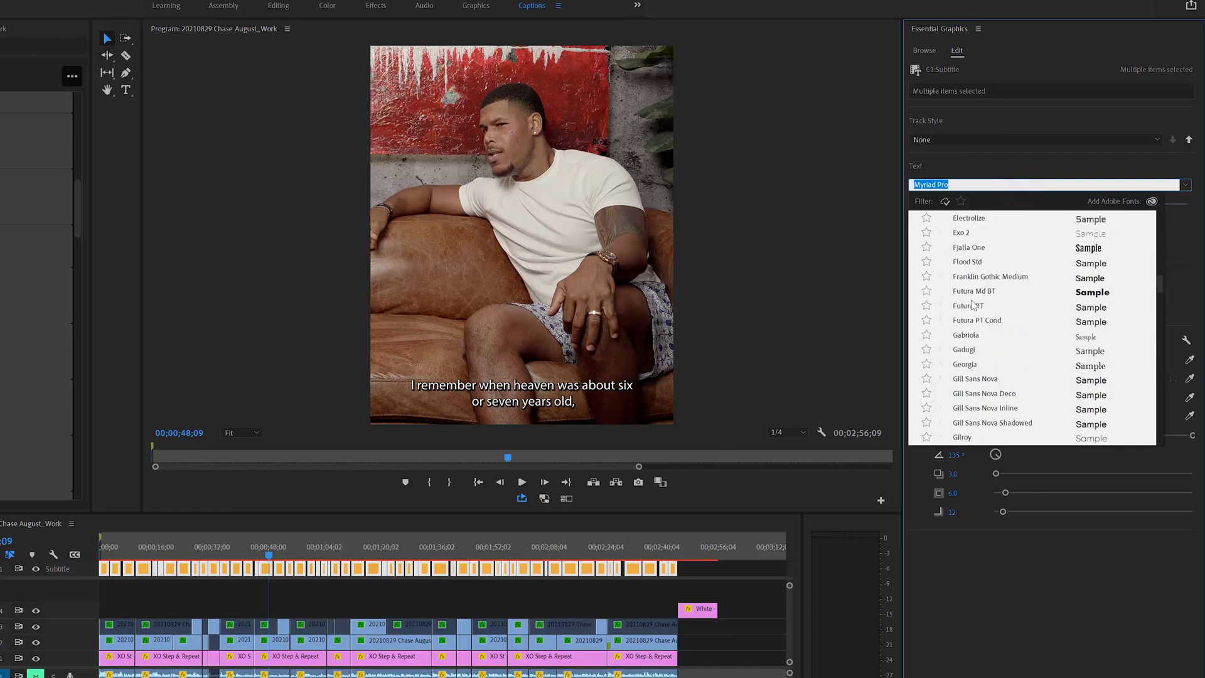
{"action": "left_click", "coordinate": [961, 437]}
{"action": "type", "text": "Gilroy"}
{"action": "left_click", "coordinate": [928, 202]}
{"action": "left_click", "coordinate": [936, 230]}
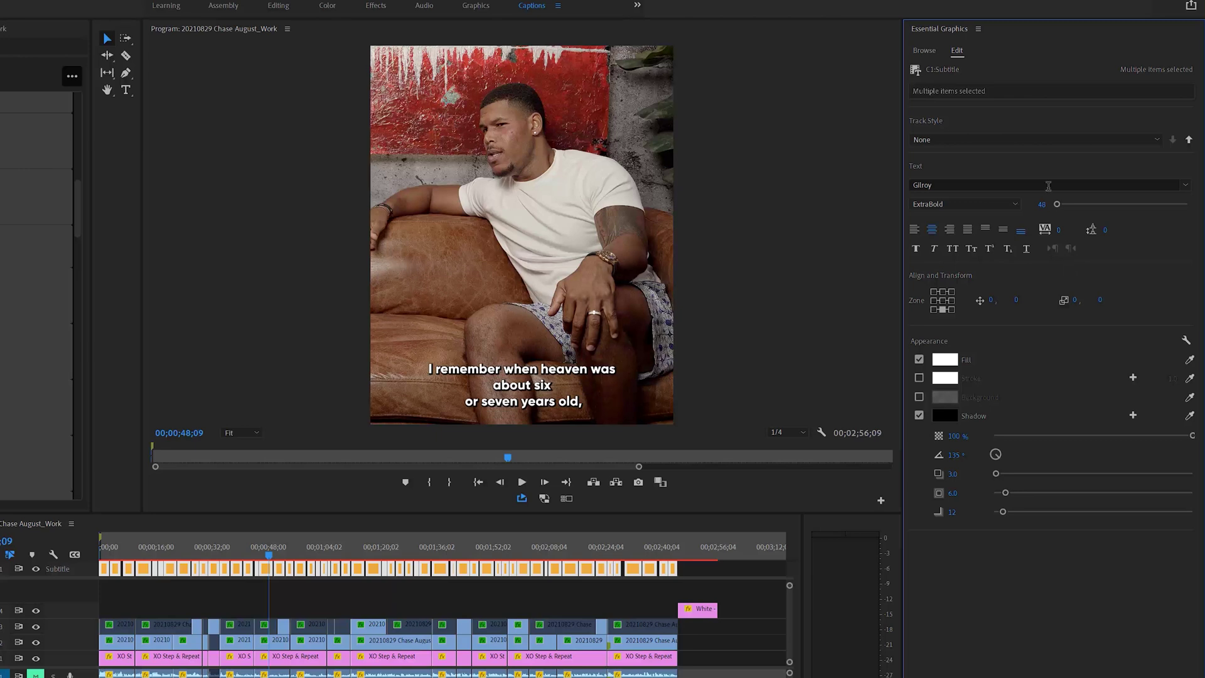
{"action": "left_click", "coordinate": [943, 300]}
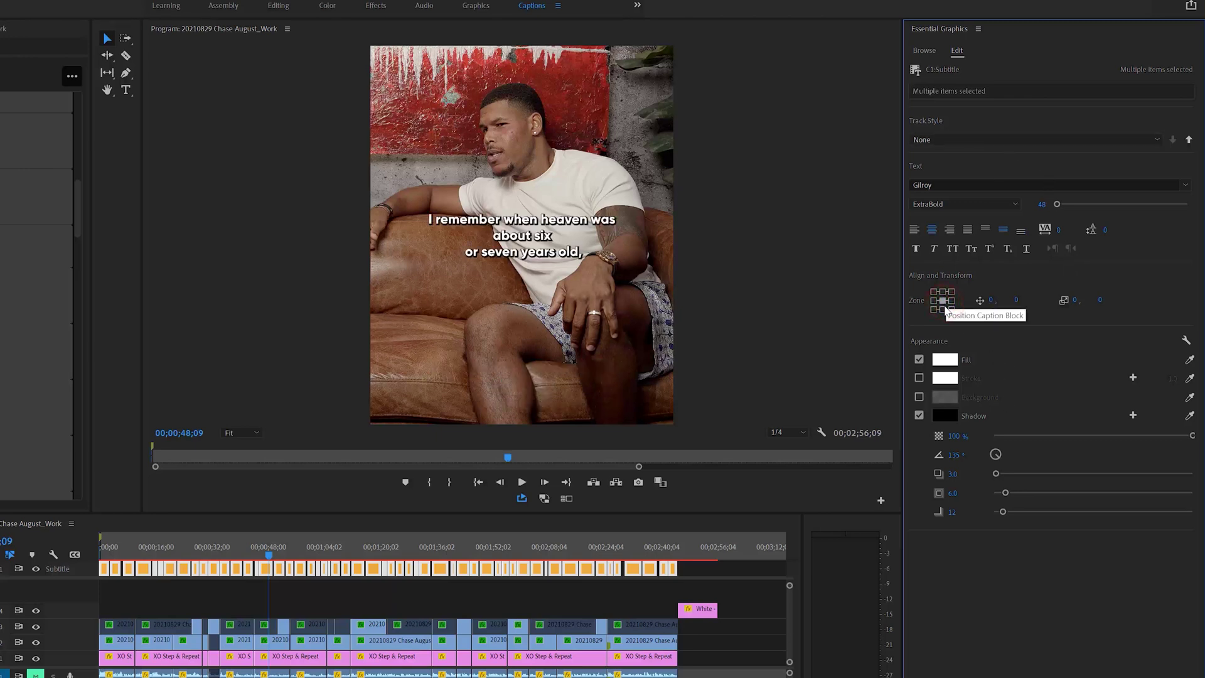
{"action": "left_click", "coordinate": [942, 291]}
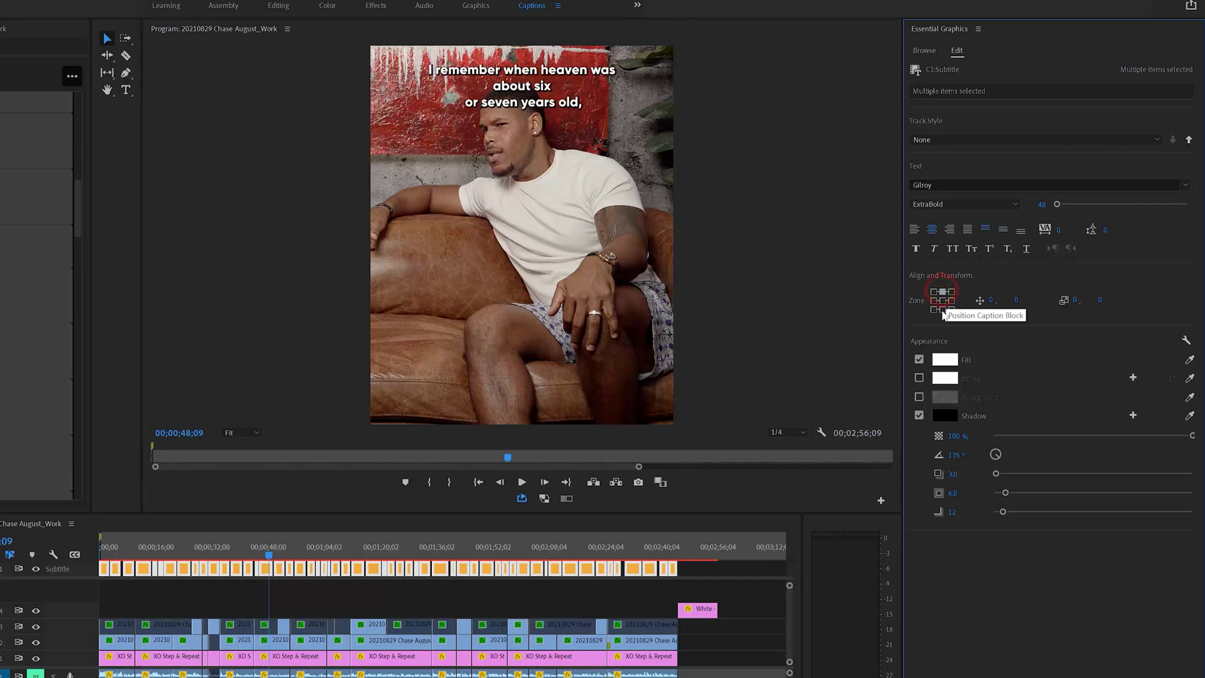
{"action": "left_click", "coordinate": [942, 309]}
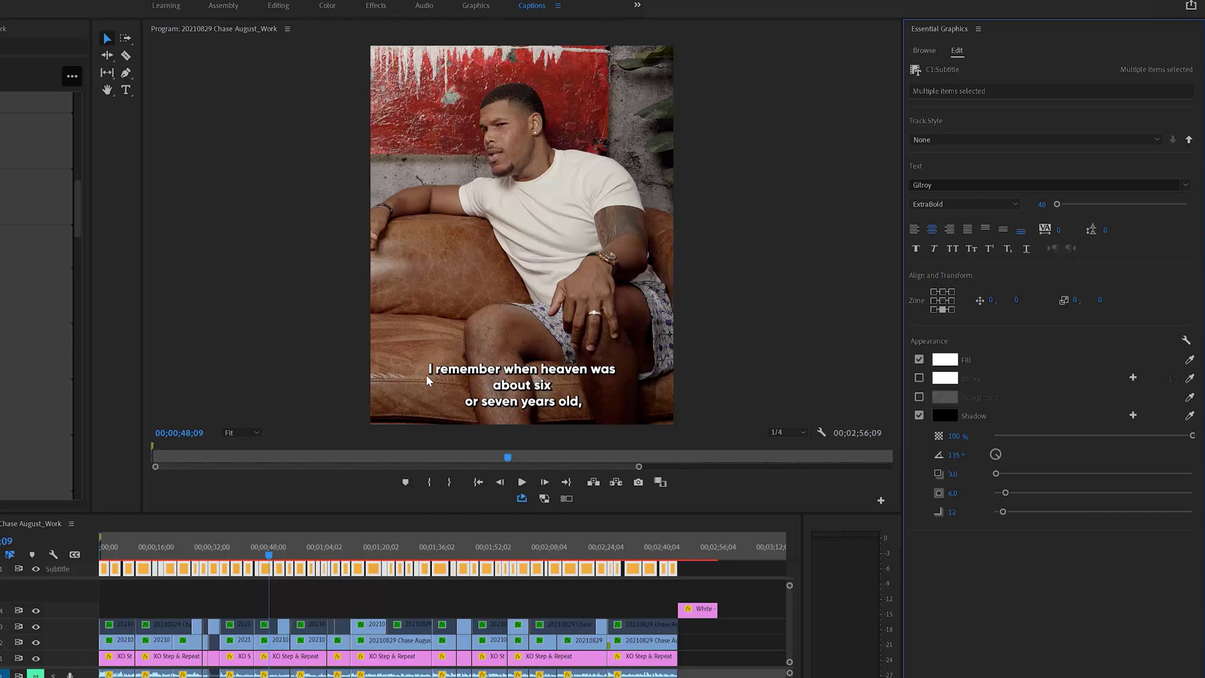
Try a 20% opacity caption background, then turn off both background and drop shadow.
{"action": "left_click", "coordinate": [920, 397]}
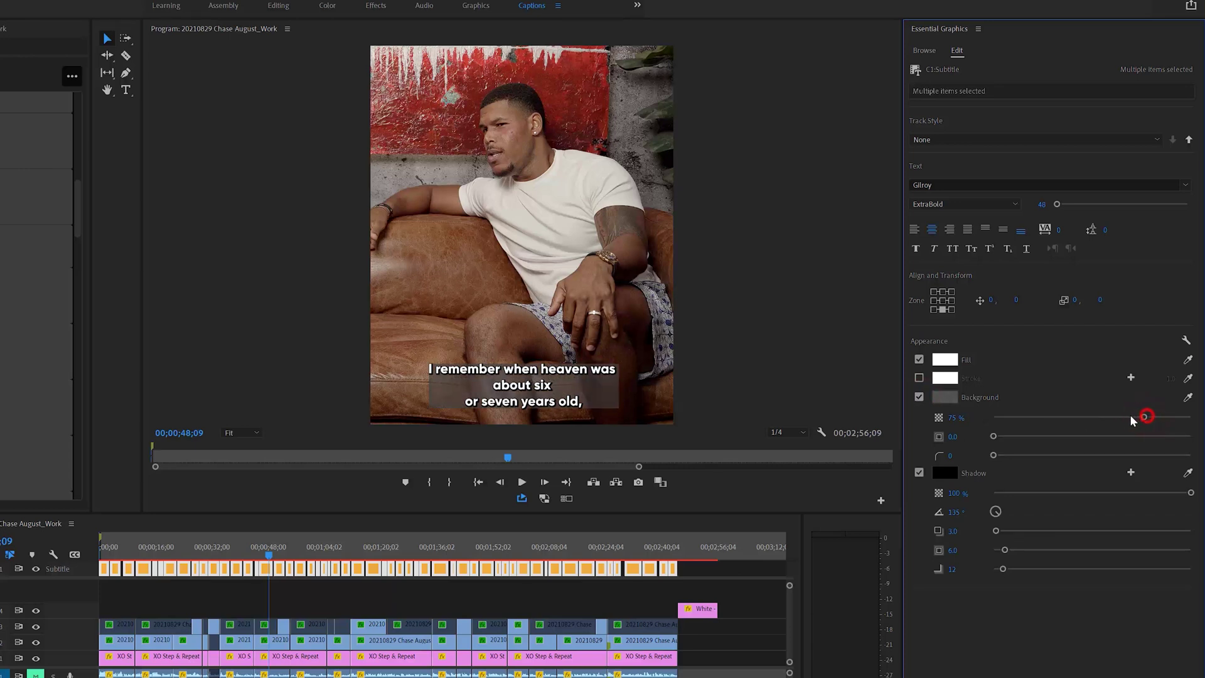
{"action": "left_click_drag", "start_coordinate": [1145, 418], "coordinate": [1032, 419]}
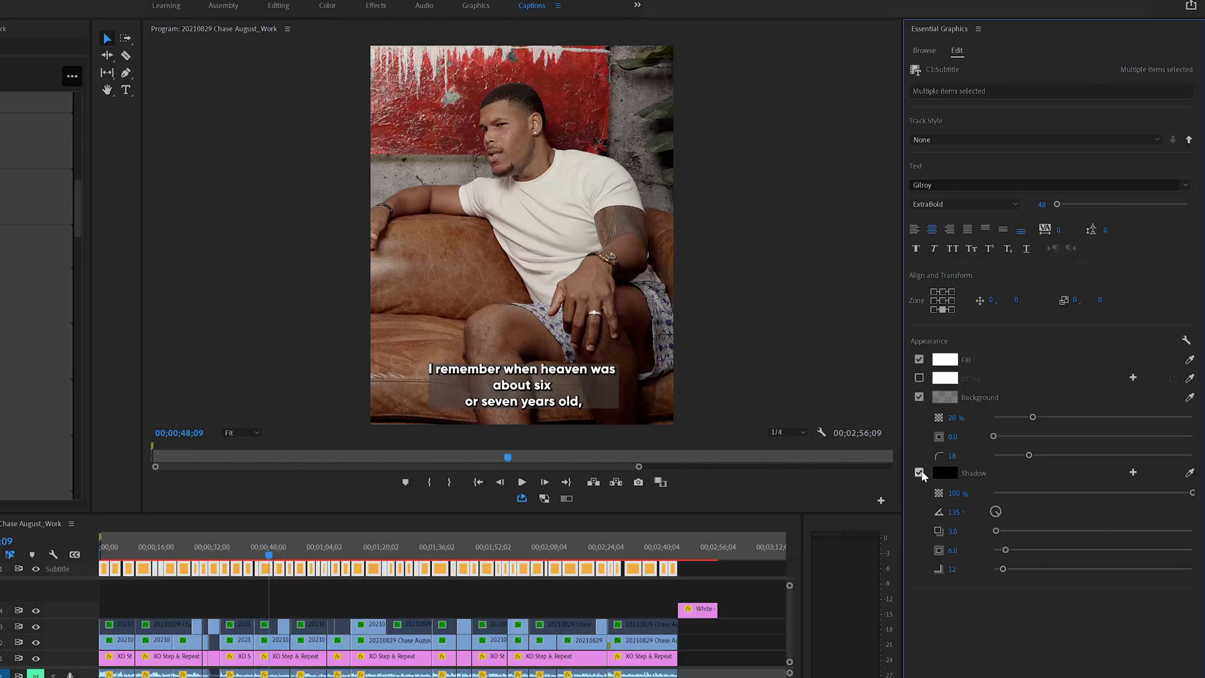
{"action": "left_click", "coordinate": [920, 397]}
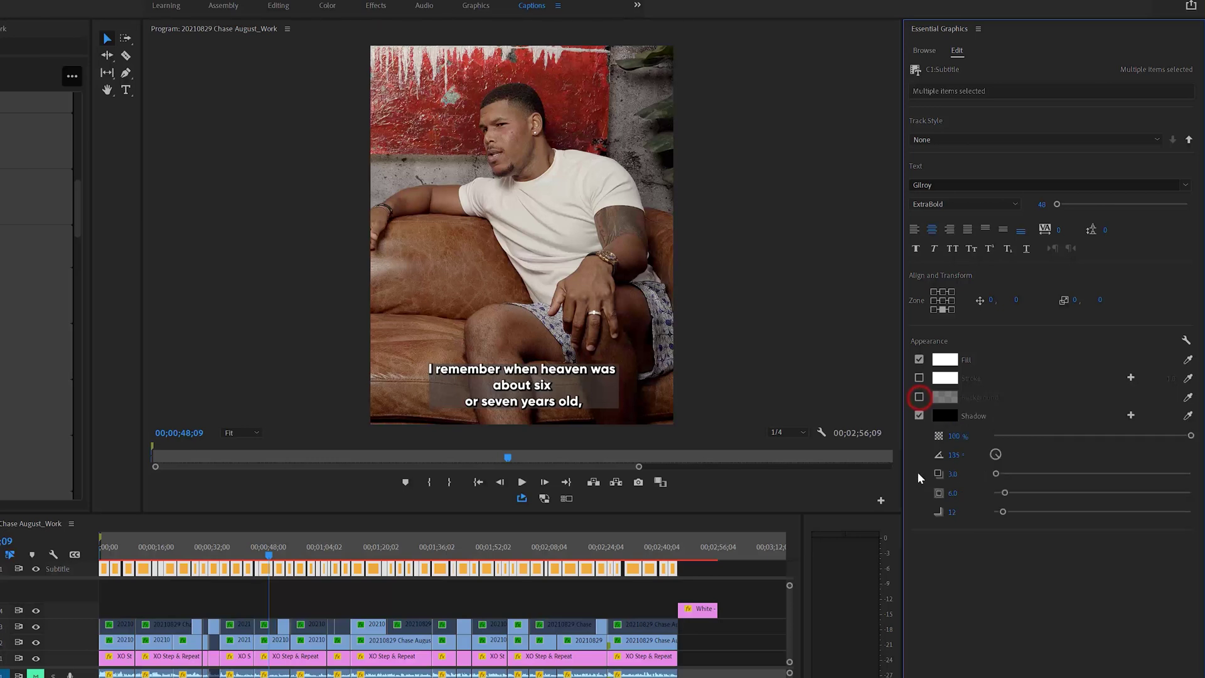
{"action": "left_click", "coordinate": [922, 419]}
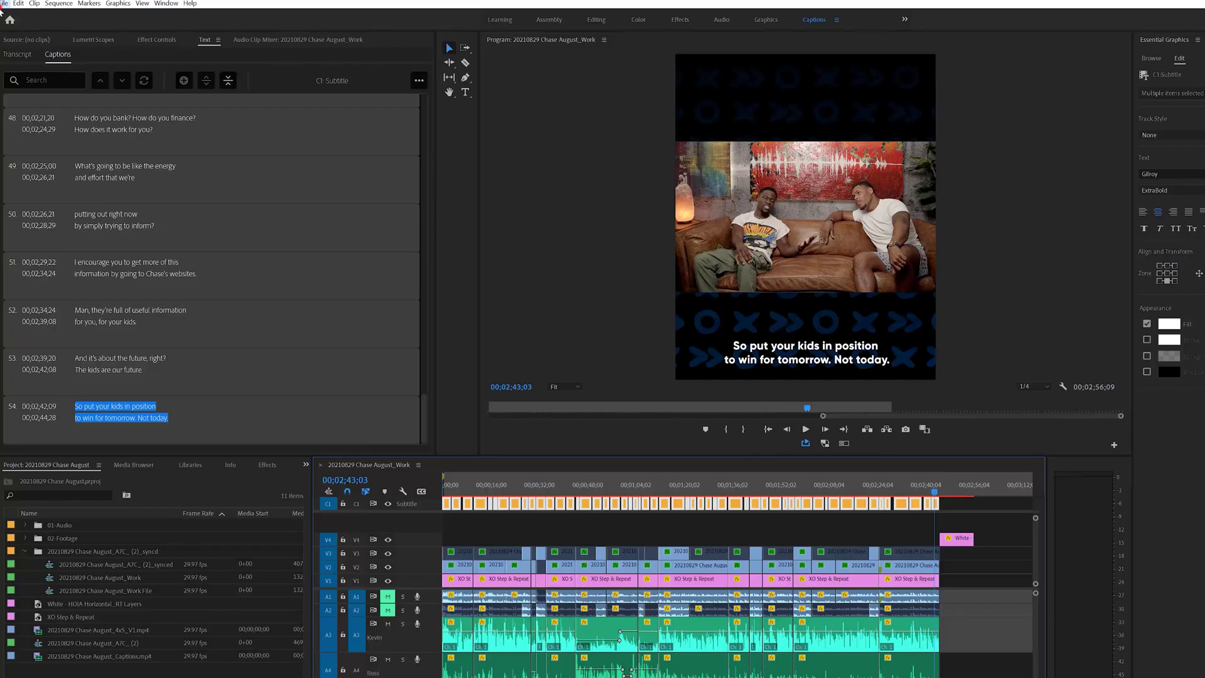
Open File > Export > Media and view the Captions export options.
{"action": "left_click", "coordinate": [3, 3]}
{"action": "mouse_move", "coordinate": [46, 323]}
{"action": "left_click", "coordinate": [178, 315]}
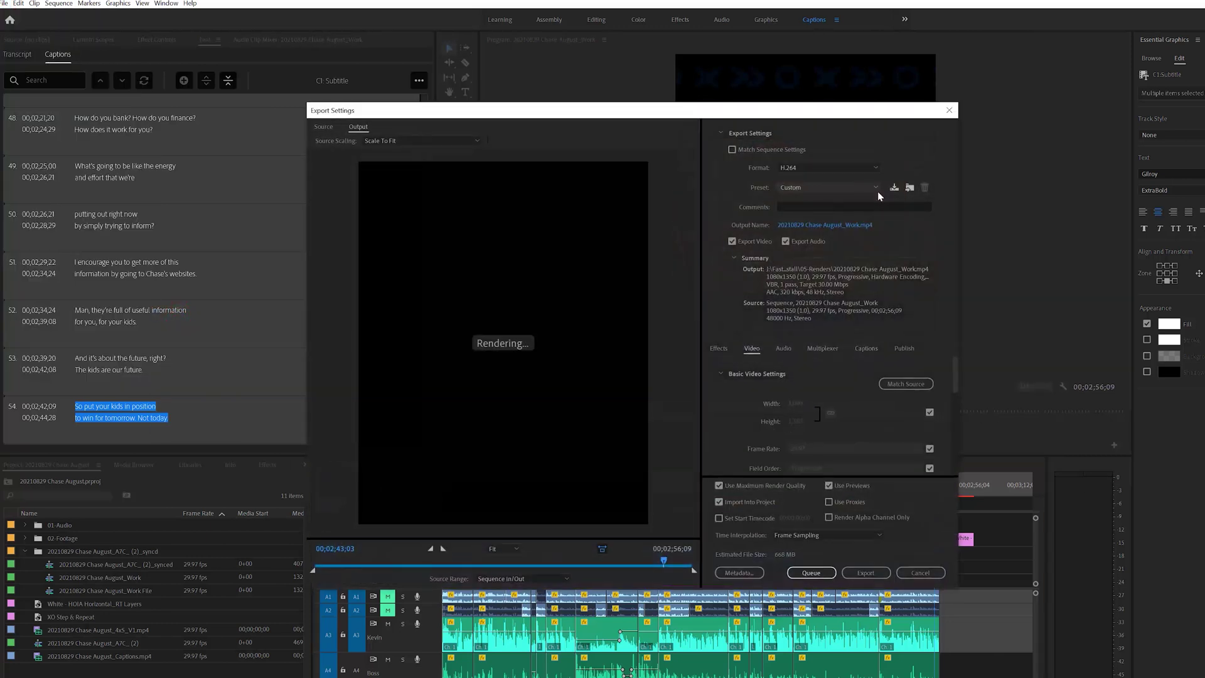
{"action": "left_click", "coordinate": [862, 349]}
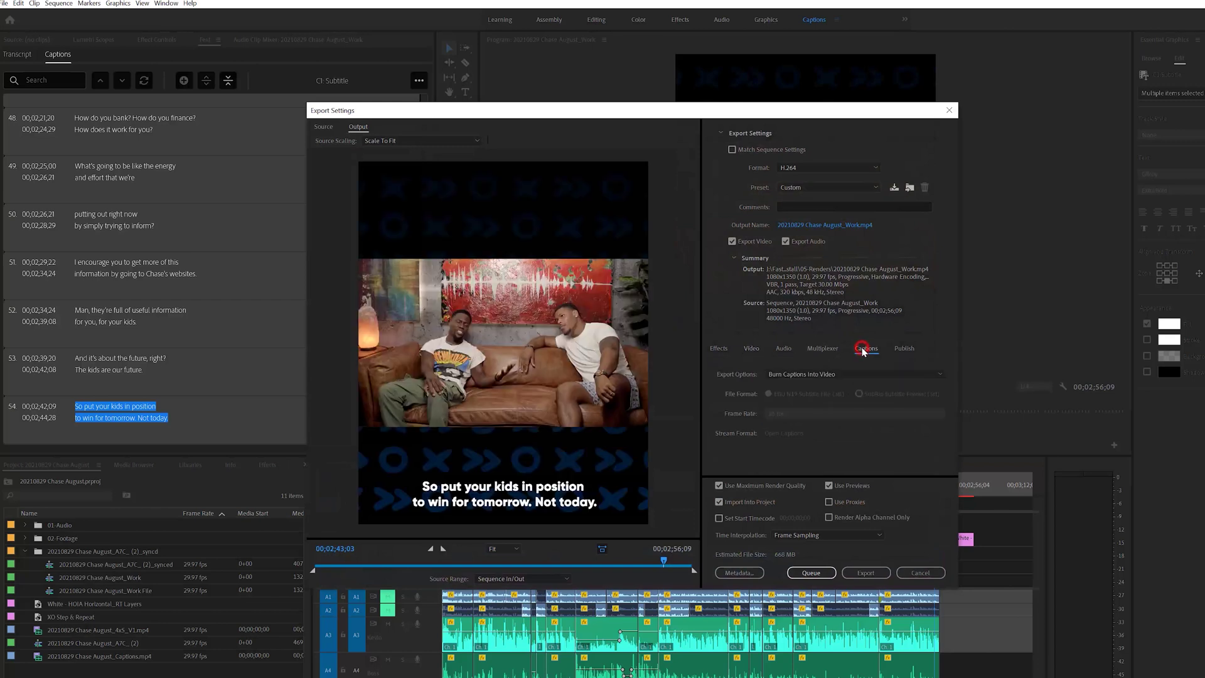